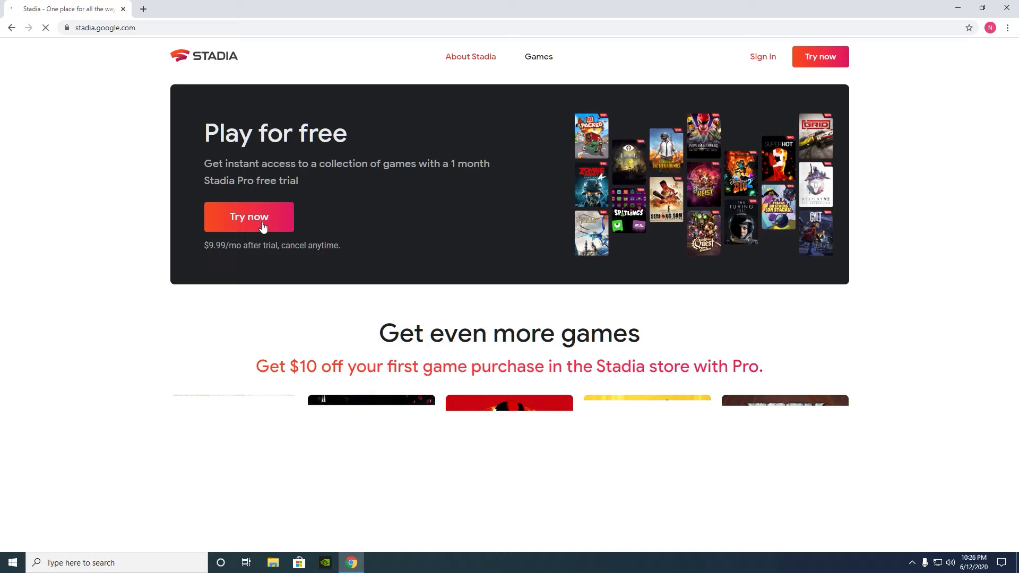
# Step: Start the free Pro trial signup from the Play for free banner on stadia.google.com
pyautogui.click(257, 220)
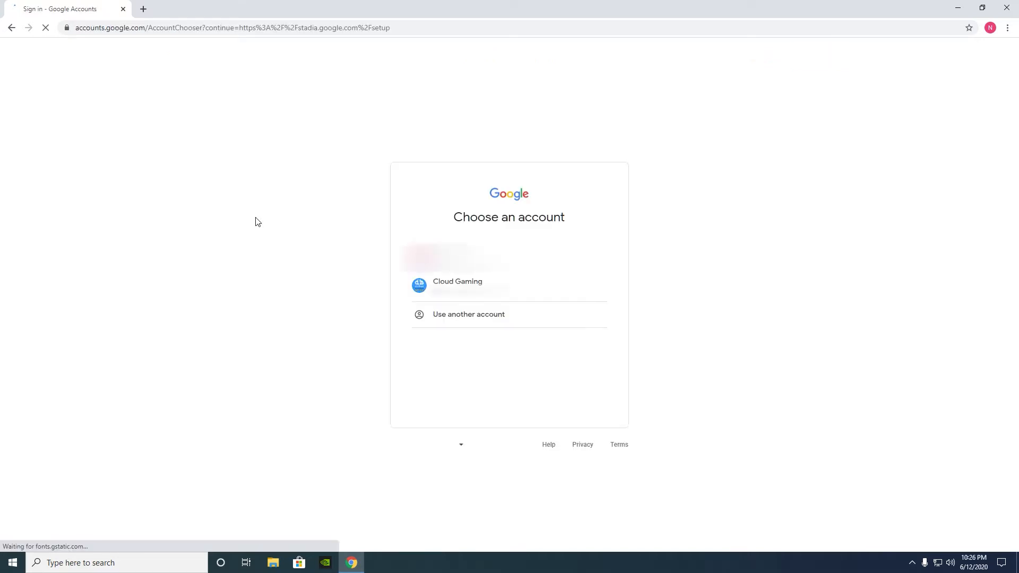
# Step: Sign in with the Cloud Gaming account and confirm it as the Google account for Stadia
pyautogui.click(480, 288)
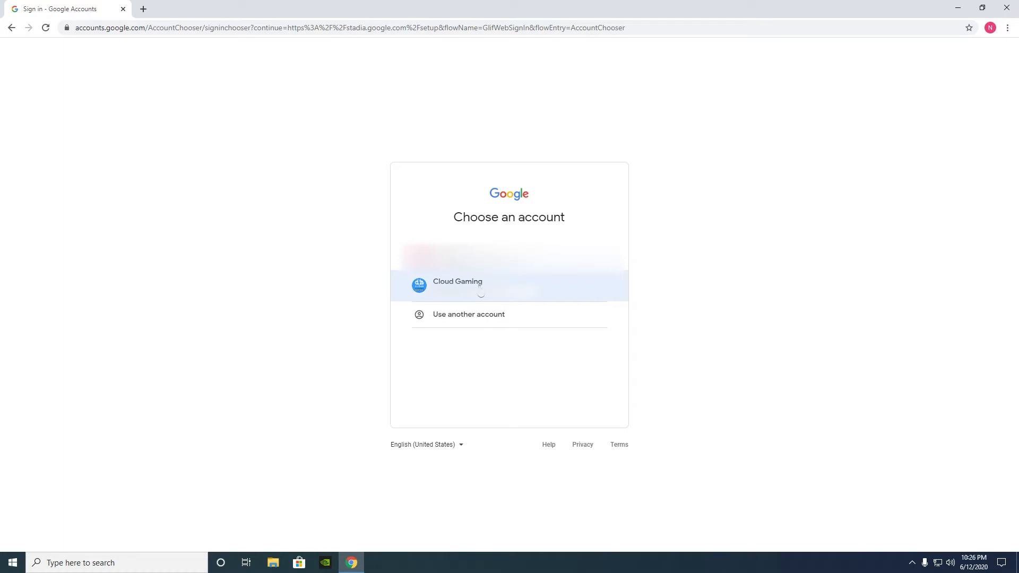
pyautogui.click(480, 292)
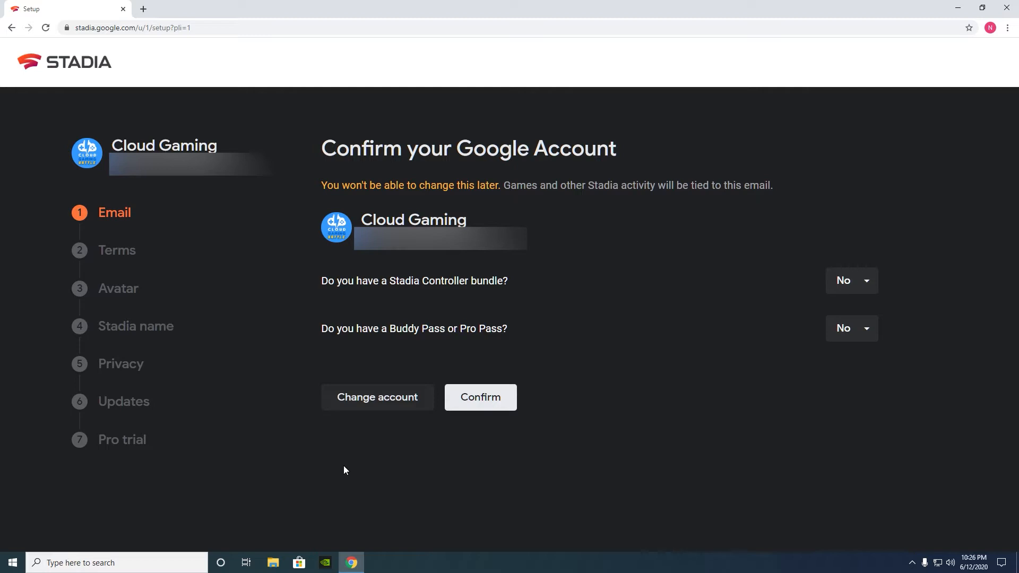
pyautogui.click(480, 397)
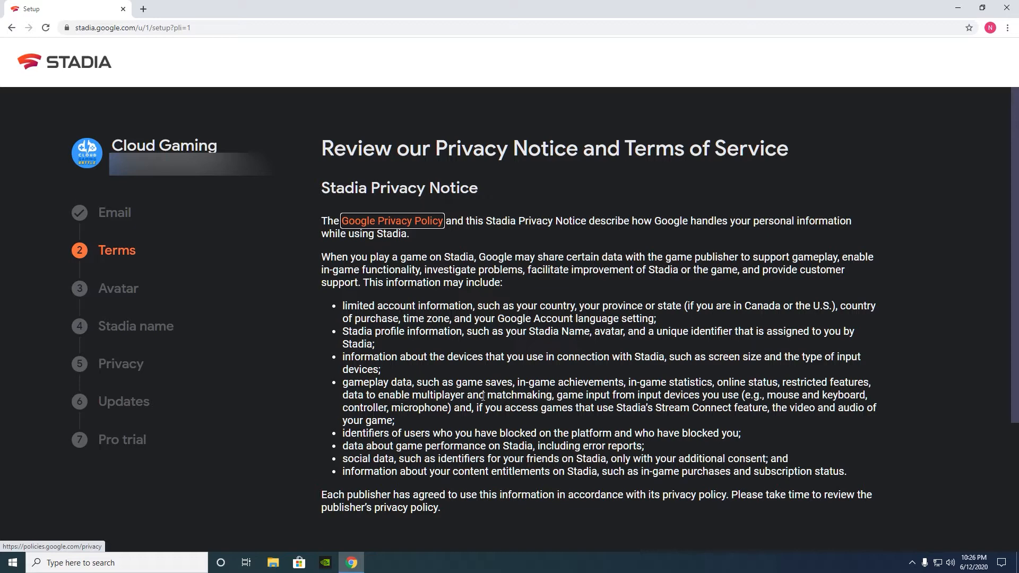
pyautogui.scroll(-3, 483, 396)
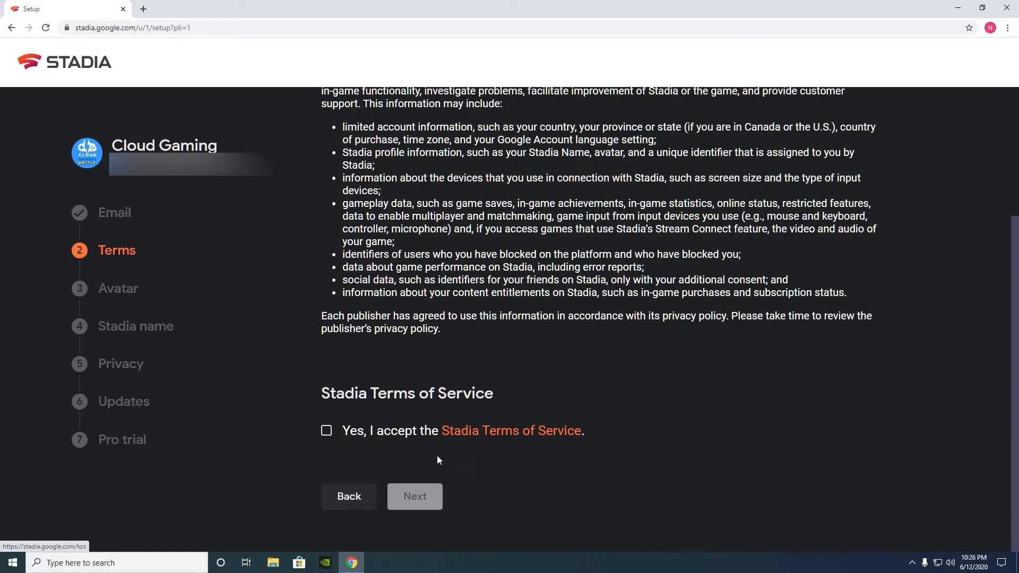
# Step: Accept the Terms of Service, then choose the planet avatar and continue to the Stadia Name step
pyautogui.click(327, 430)
pyautogui.click(413, 497)
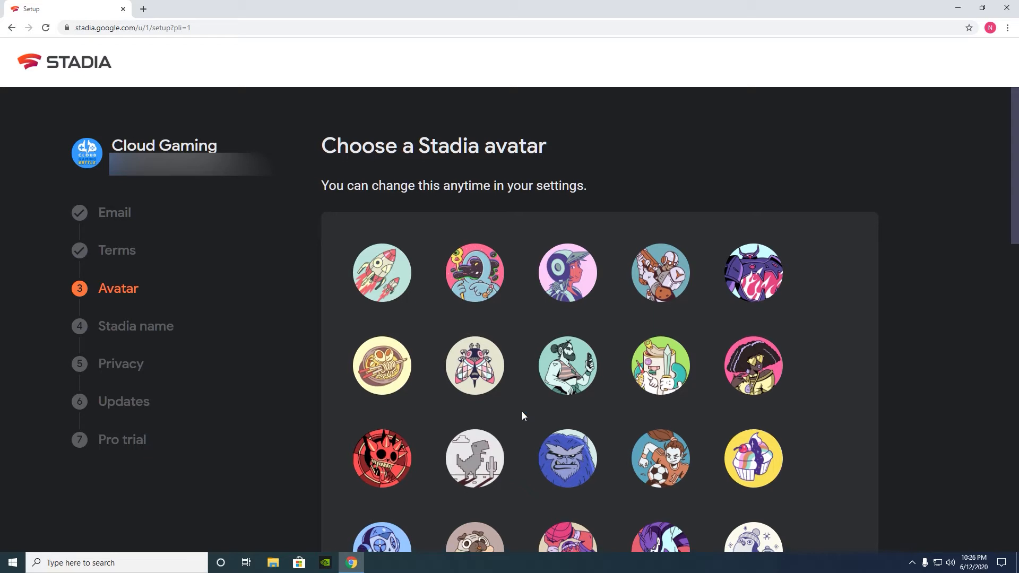
pyautogui.scroll(-2, 522, 412)
pyautogui.scroll(-1, 520, 412)
pyautogui.scroll(-1, 520, 412)
pyautogui.scroll(-1, 518, 414)
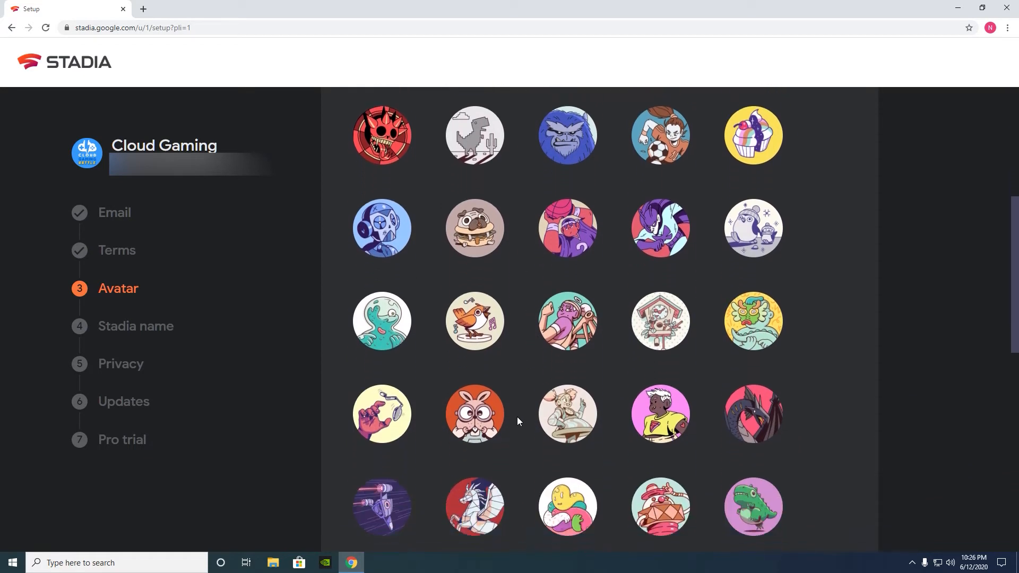
pyautogui.scroll(-1, 516, 417)
pyautogui.scroll(-1, 517, 417)
pyautogui.scroll(-2, 517, 417)
pyautogui.scroll(-1, 518, 422)
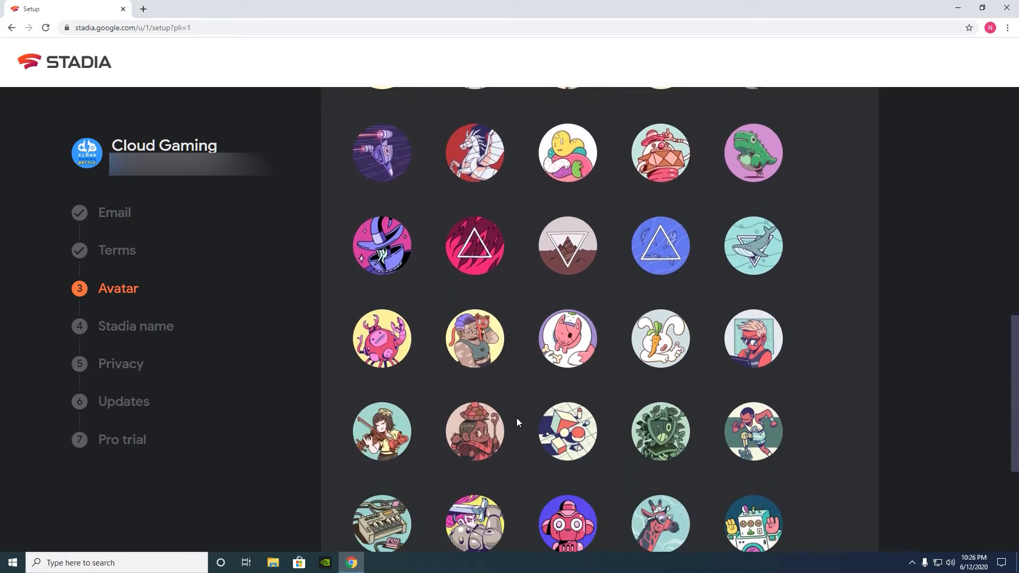
pyautogui.scroll(-2, 511, 413)
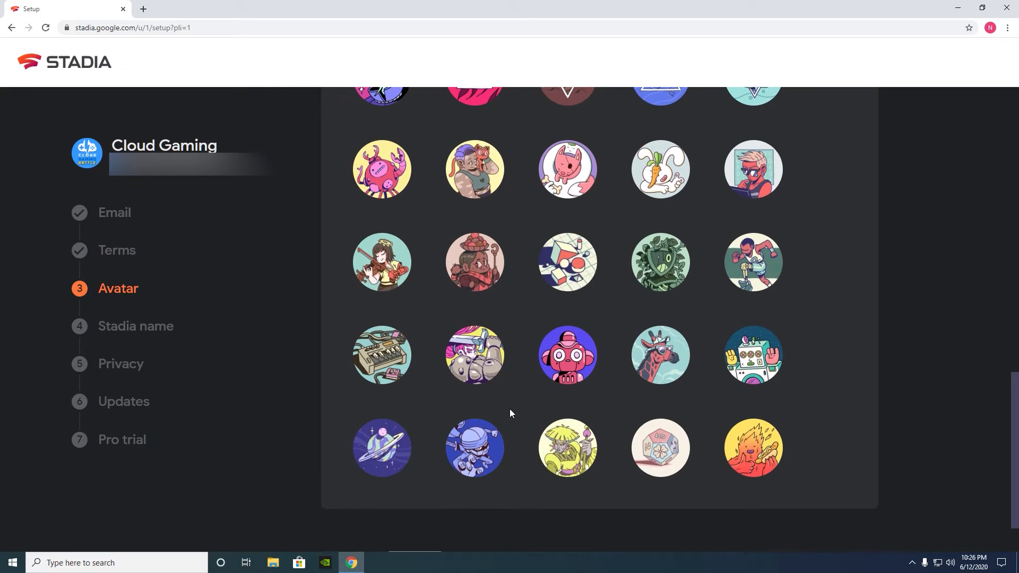
pyautogui.click(383, 450)
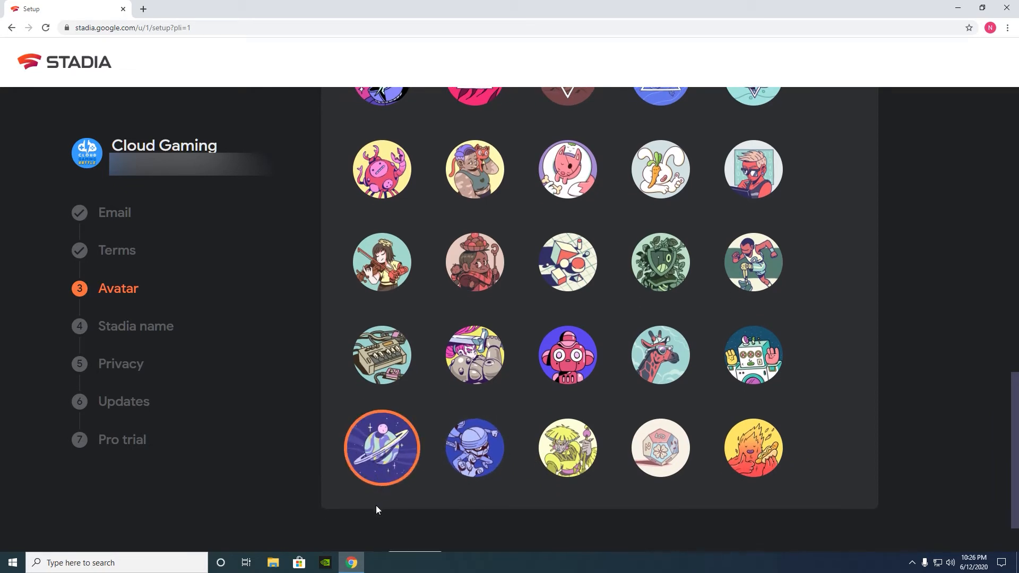
pyautogui.scroll(-1, 459, 465)
pyautogui.click(411, 497)
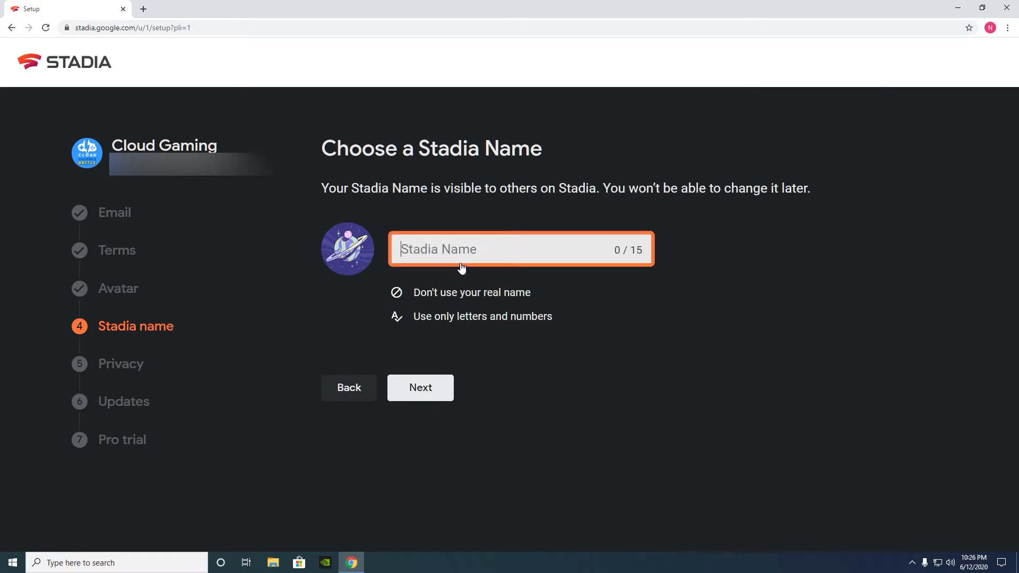
pyautogui.write('CGBa')
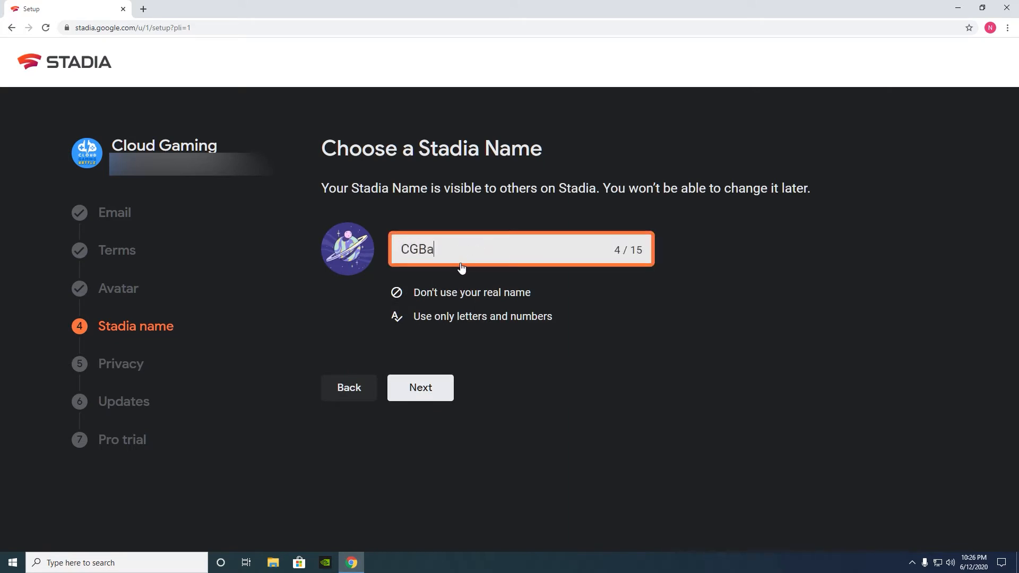
pyautogui.write('ttl')
# Step: Enter CGBattleHUB as the Stadia Name and confirm the name and avatar preview
pyautogui.press('BackSpace')
pyautogui.write('l')
pyautogui.write('eHu')
pyautogui.press('BackSpace')
pyautogui.write('UB')
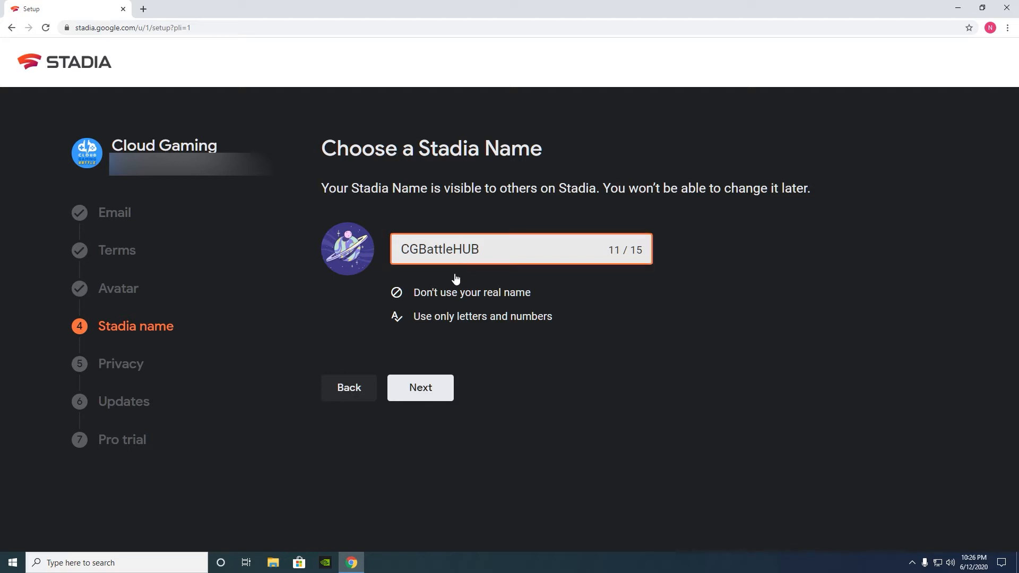
pyautogui.click(419, 388)
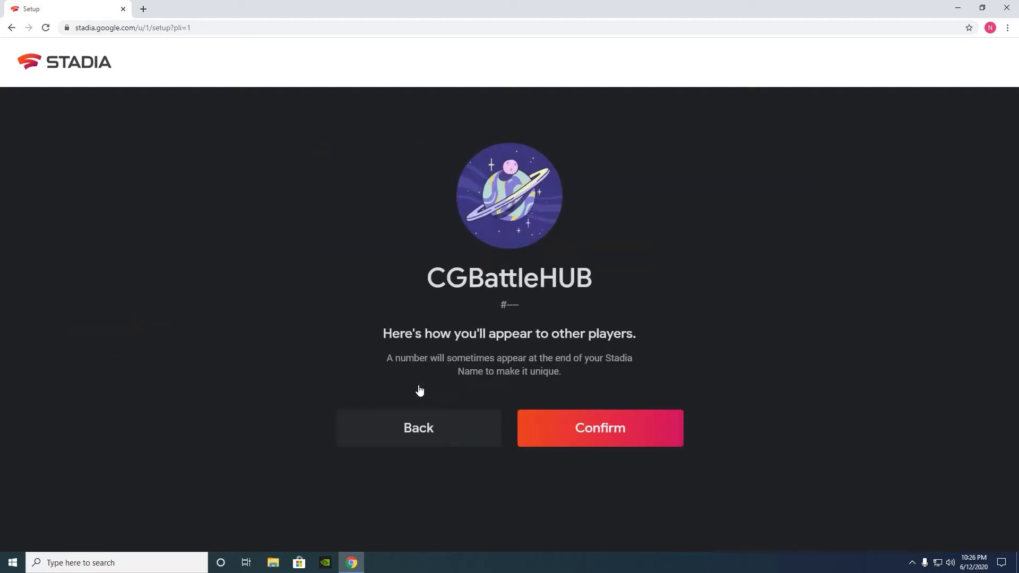
pyautogui.click(589, 429)
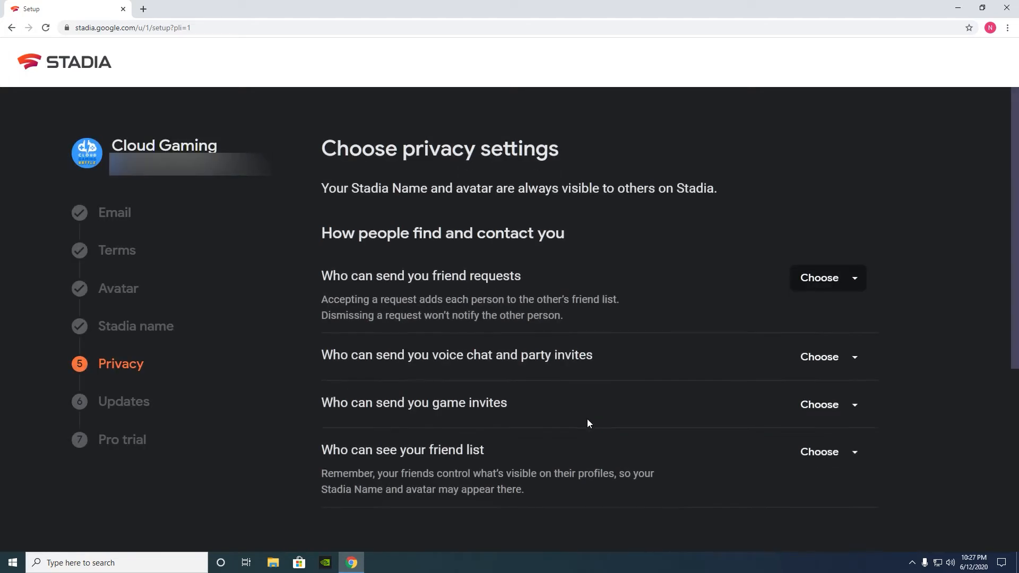
pyautogui.scroll(-1, 834, 282)
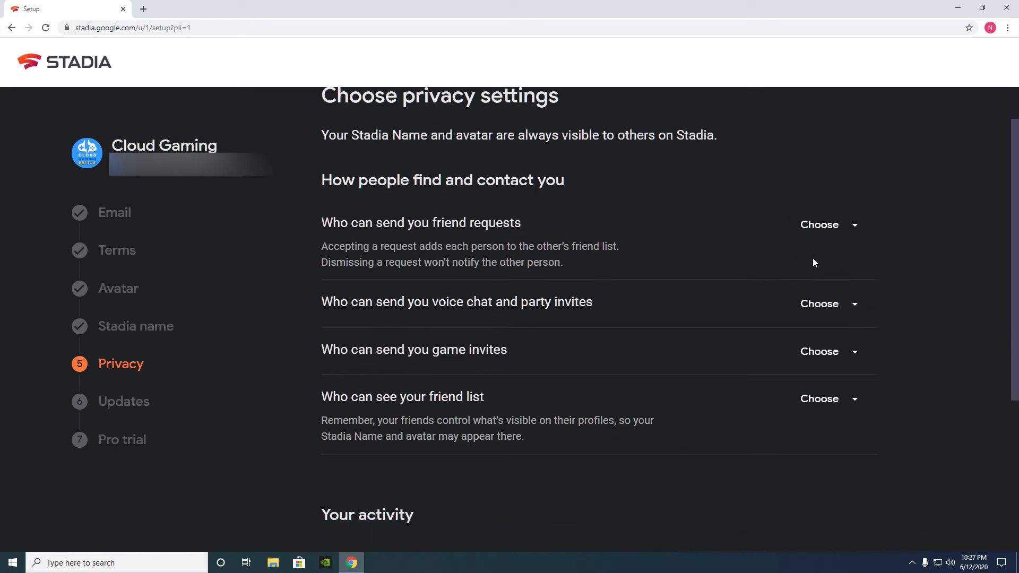
# Step: Allow friend requests, voice chat invites, game invites and friend list visibility for All players
pyautogui.click(823, 231)
pyautogui.click(758, 341)
pyautogui.click(820, 303)
pyautogui.click(790, 440)
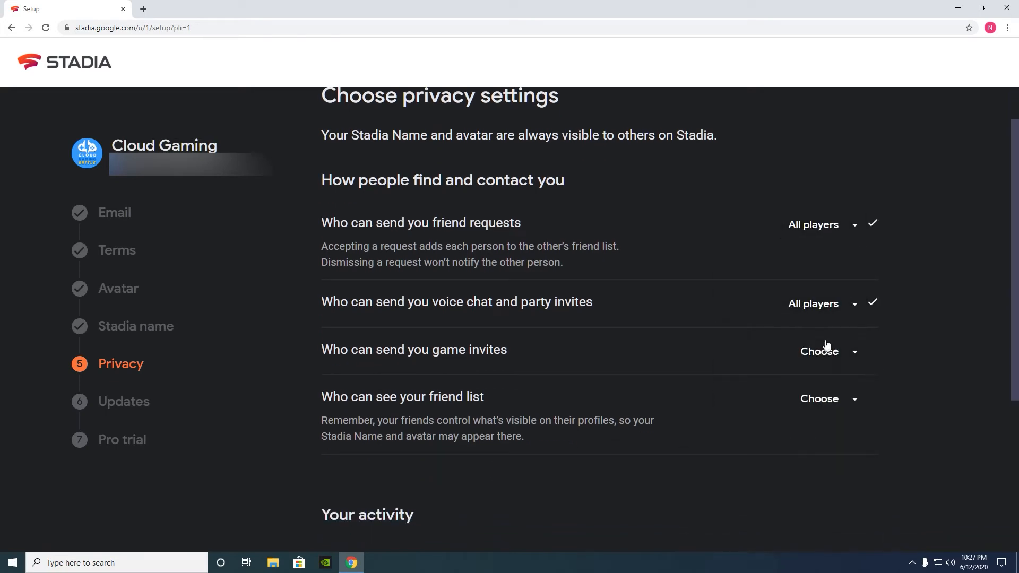
pyautogui.click(826, 347)
pyautogui.click(807, 484)
pyautogui.click(832, 399)
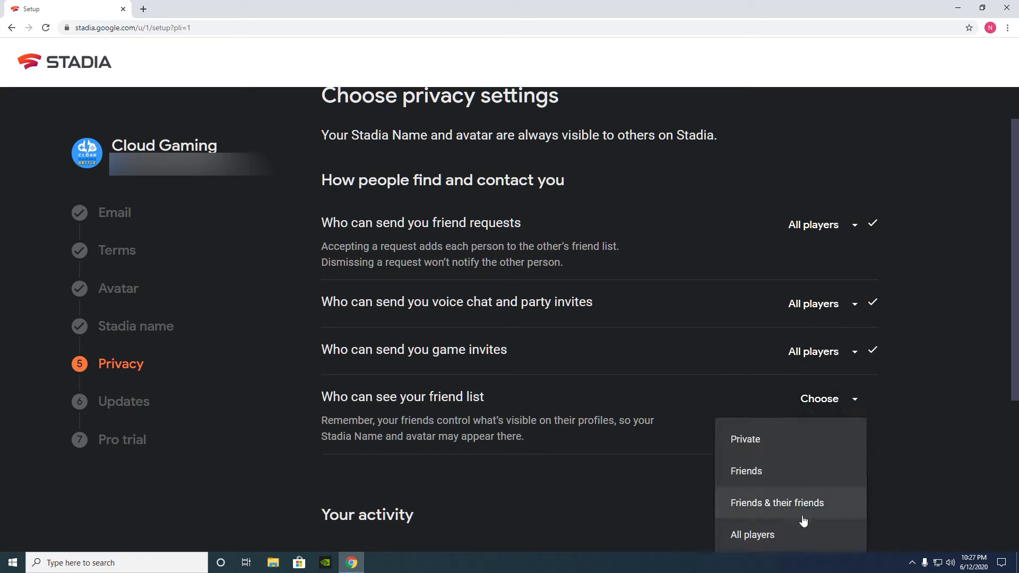
pyautogui.click(799, 535)
pyautogui.scroll(-3, 584, 433)
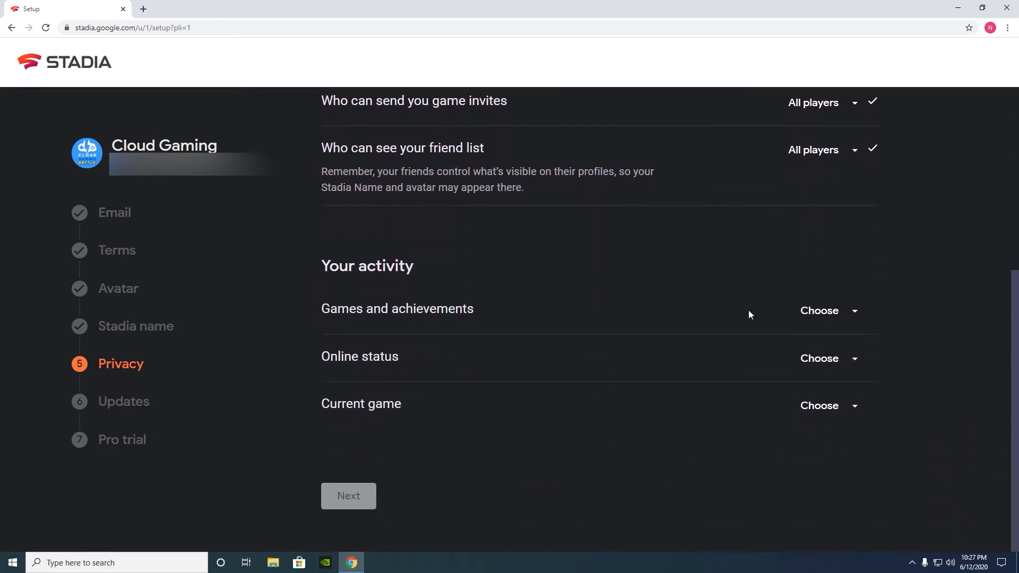
# Step: Show games and achievements, online status and current game to All players, finish privacy and keep email updates
pyautogui.click(828, 323)
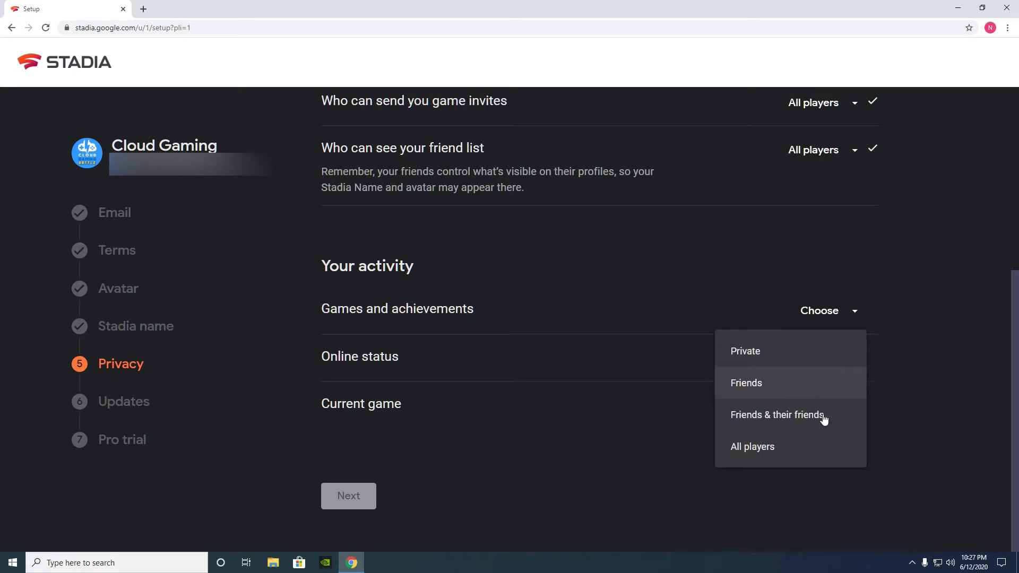
pyautogui.click(818, 443)
pyautogui.click(833, 365)
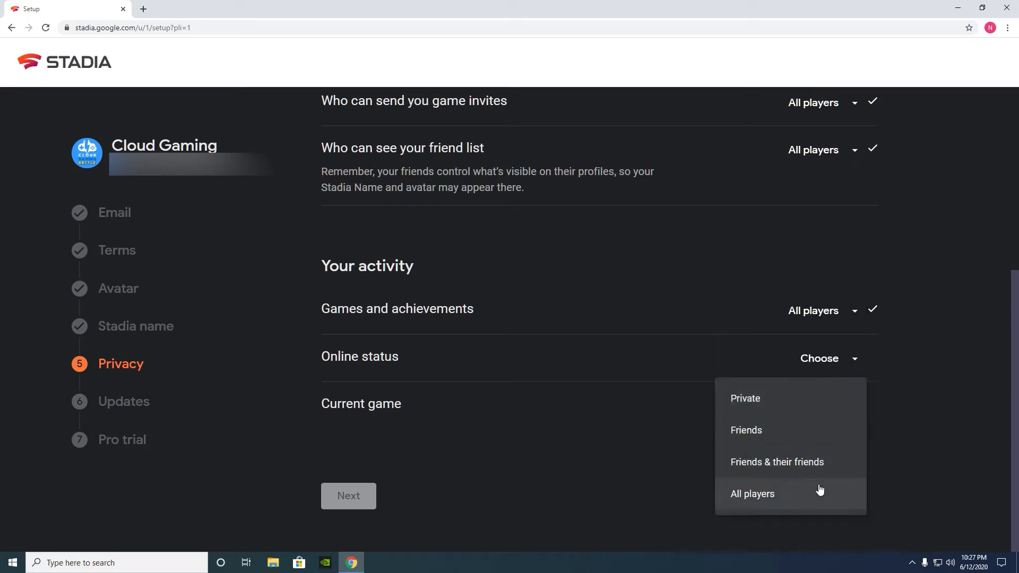
pyautogui.click(820, 490)
pyautogui.click(824, 407)
pyautogui.click(800, 541)
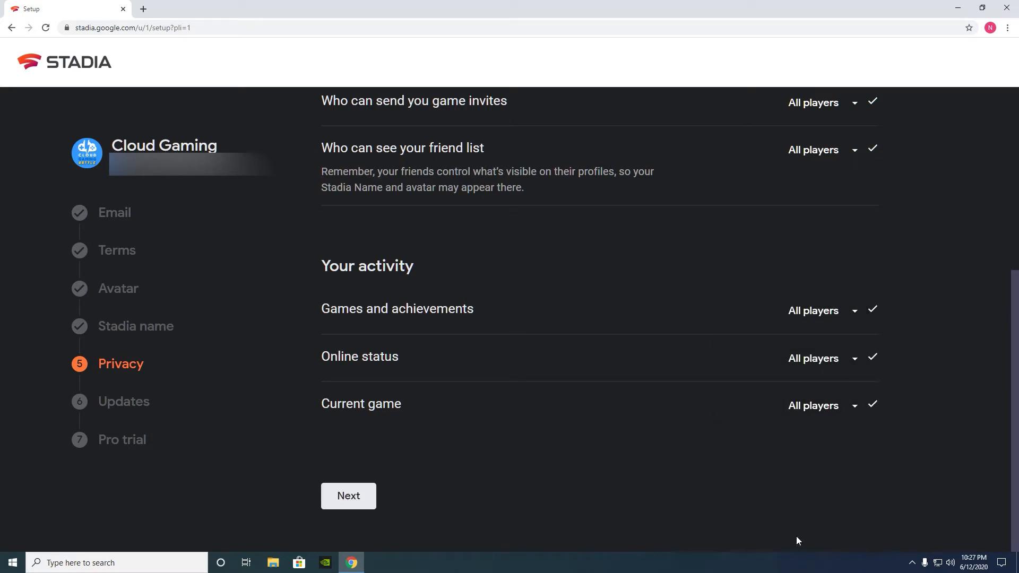
pyautogui.click(362, 495)
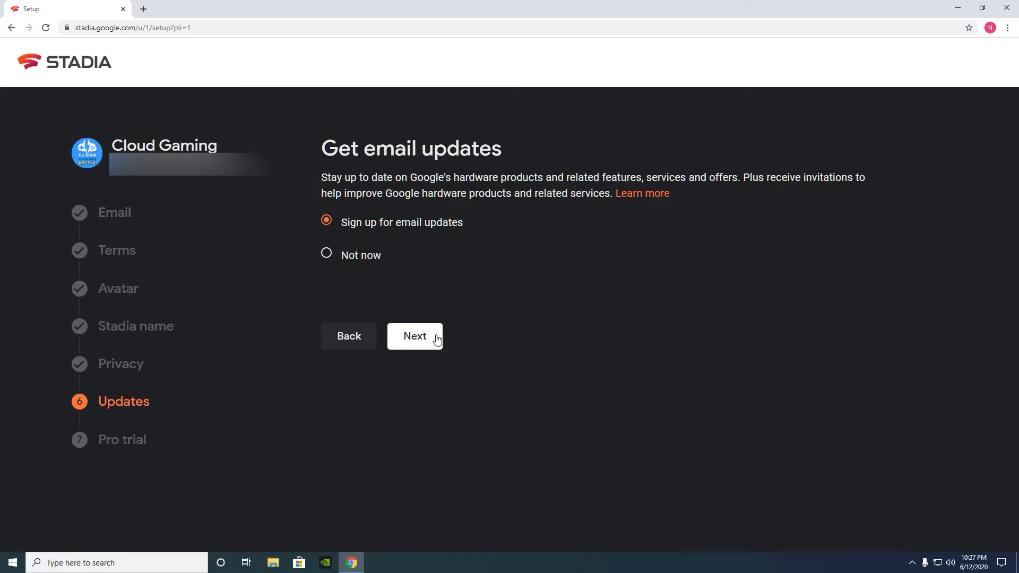
pyautogui.click(437, 341)
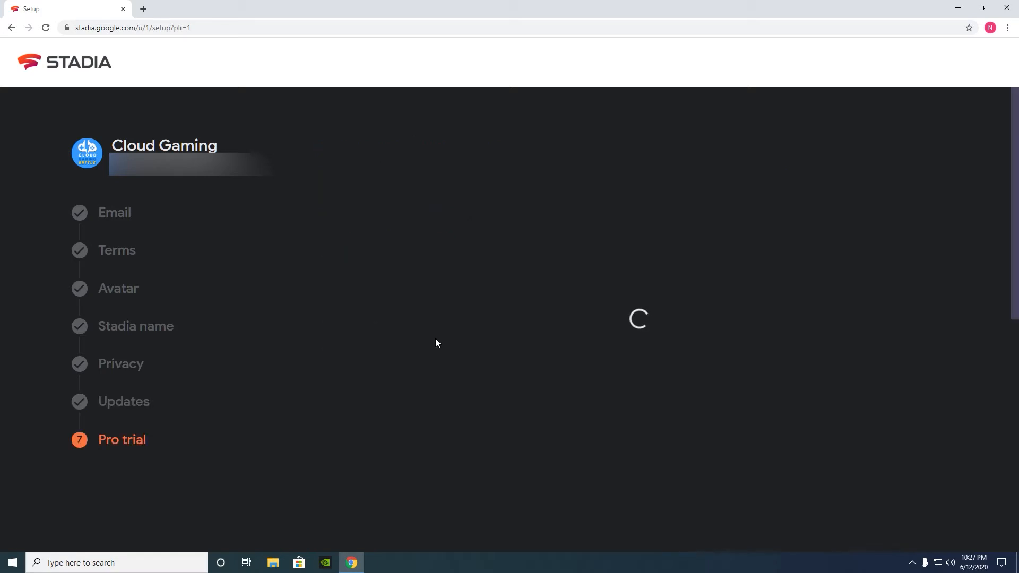
pyautogui.scroll(-2, 421, 480)
pyautogui.scroll(2, 423, 472)
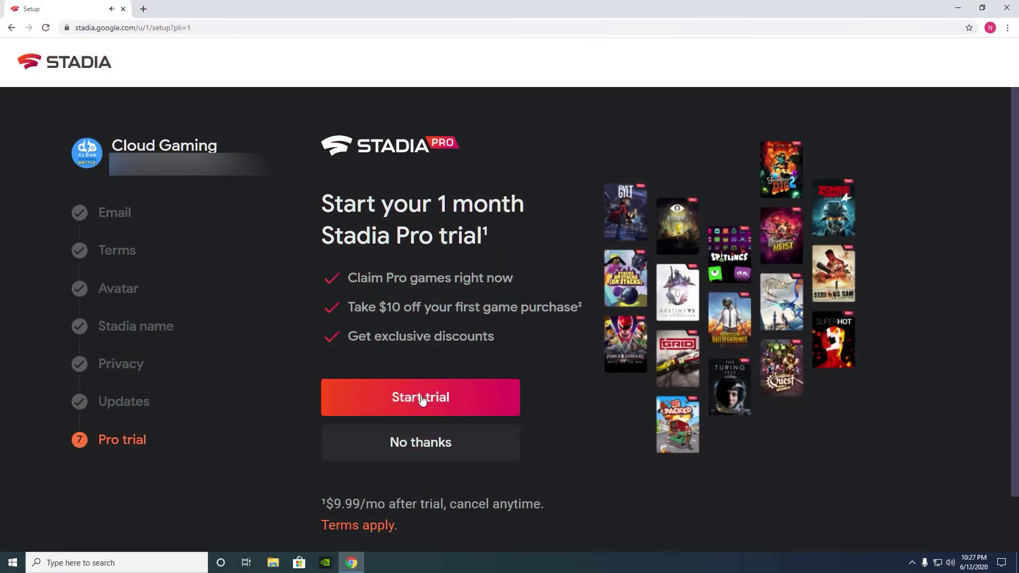
# Step: Start the one-month Stadia Pro trial and confirm the $0.00 purchase
pyautogui.click(421, 398)
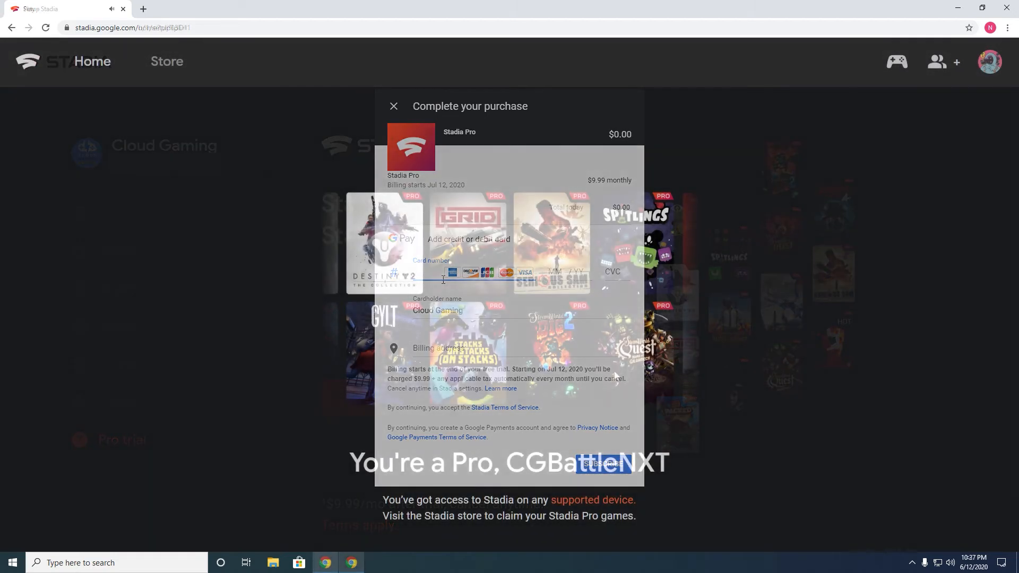
pyautogui.click(92, 64)
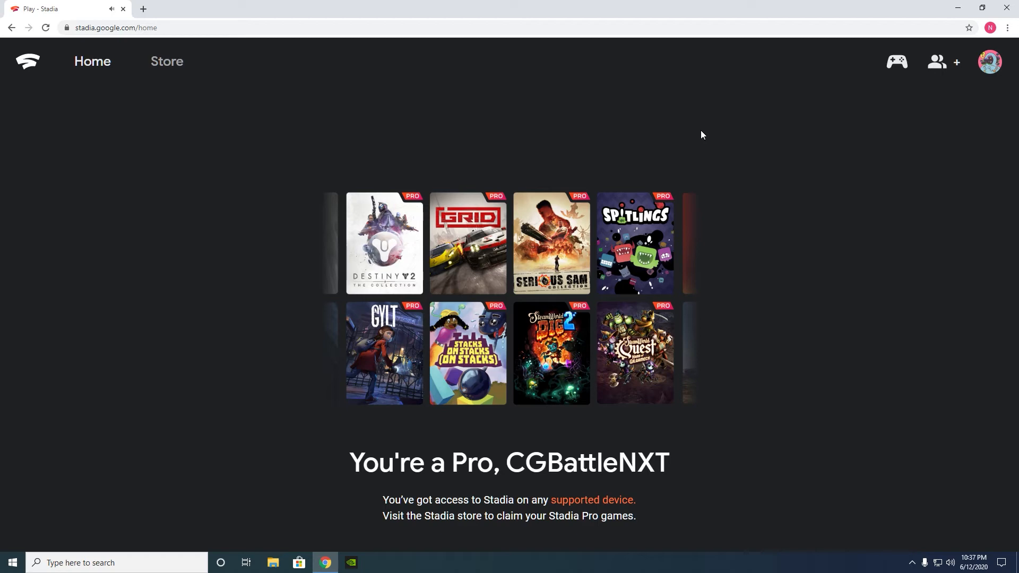
pyautogui.click(898, 62)
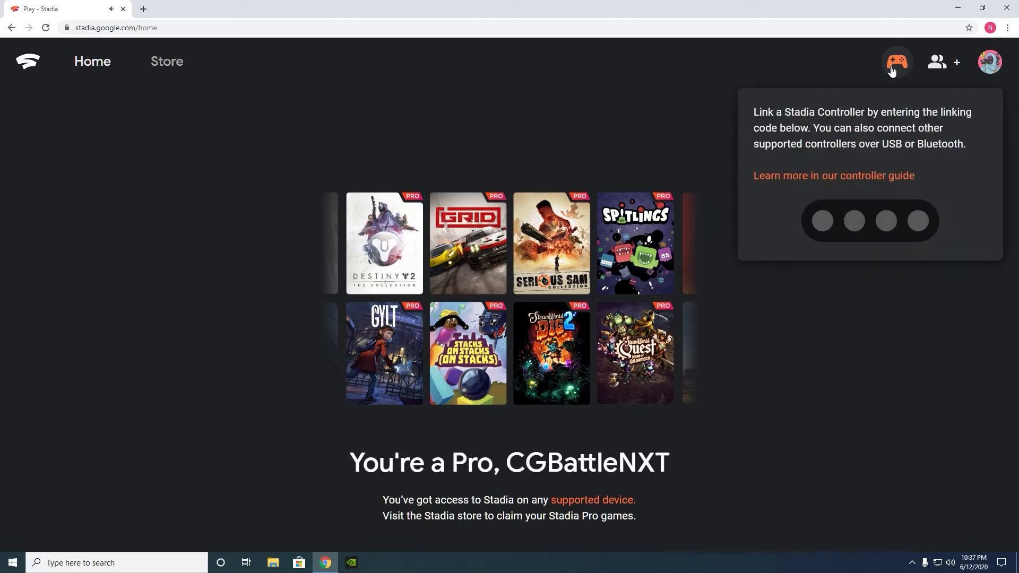
pyautogui.click(929, 66)
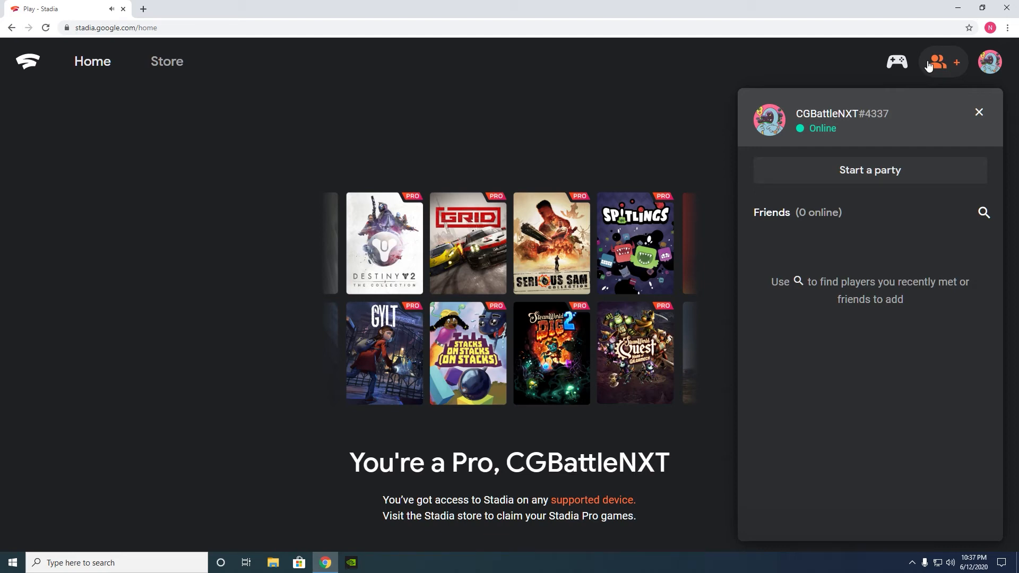
pyautogui.click(975, 115)
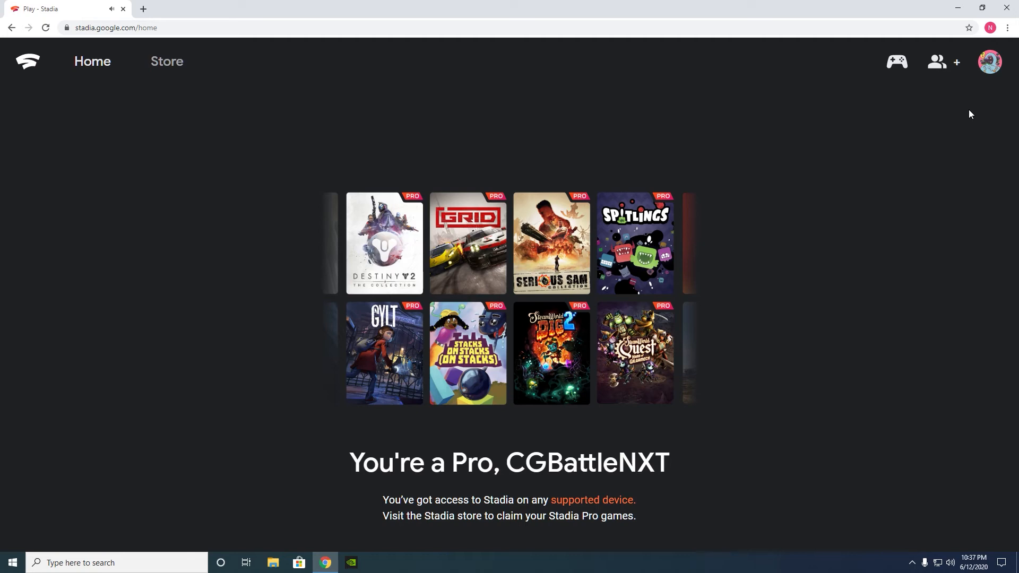
pyautogui.click(175, 63)
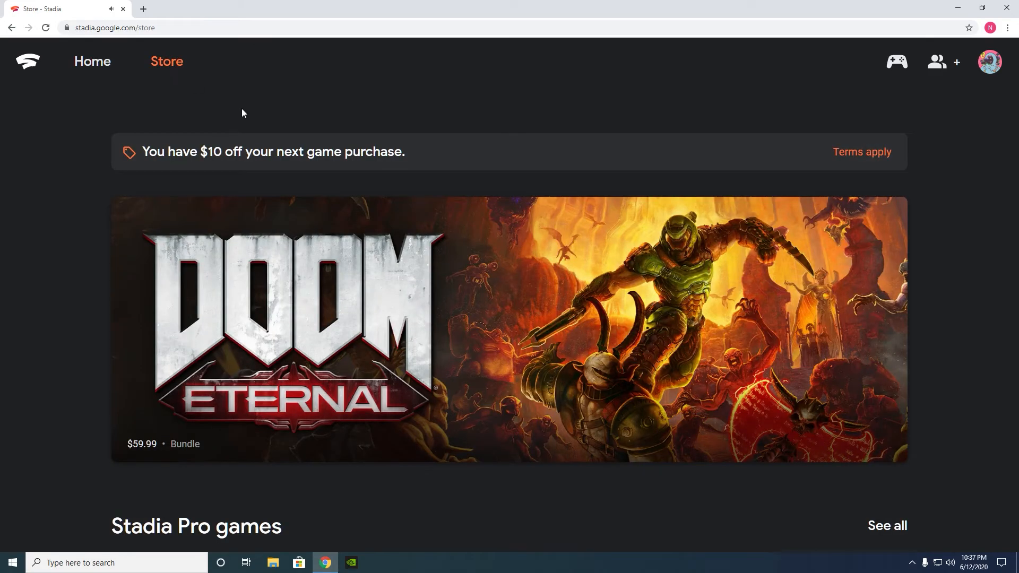
pyautogui.scroll(-4, 654, 204)
pyautogui.scroll(-4, 655, 208)
pyautogui.scroll(-1, 656, 210)
pyautogui.scroll(-4, 656, 209)
pyautogui.scroll(3, 285, 179)
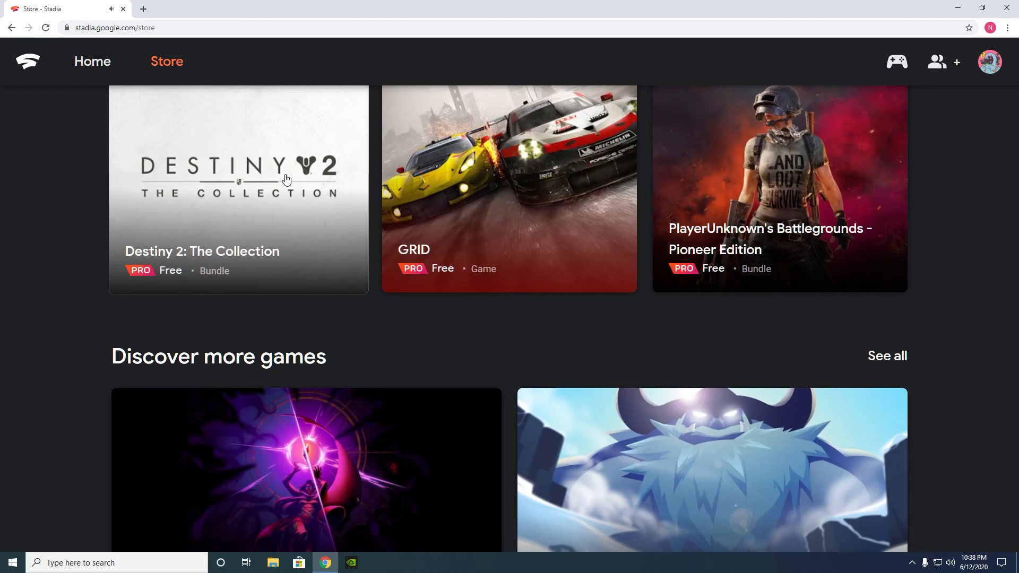
# Step: Claim Destiny 2: The Collection for free from its details page and start playing it
pyautogui.click(286, 179)
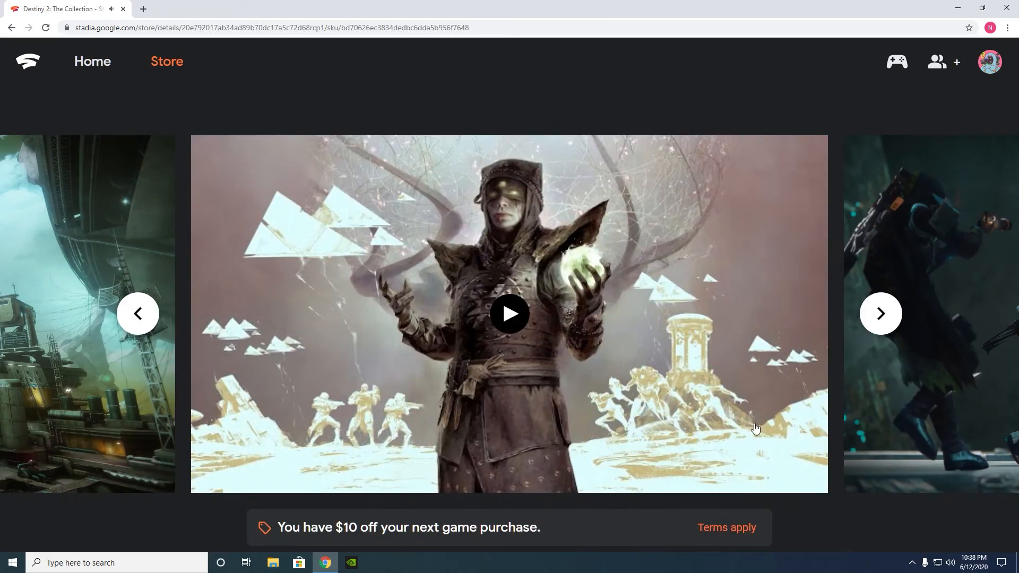
pyautogui.scroll(-4, 677, 431)
pyautogui.click(487, 500)
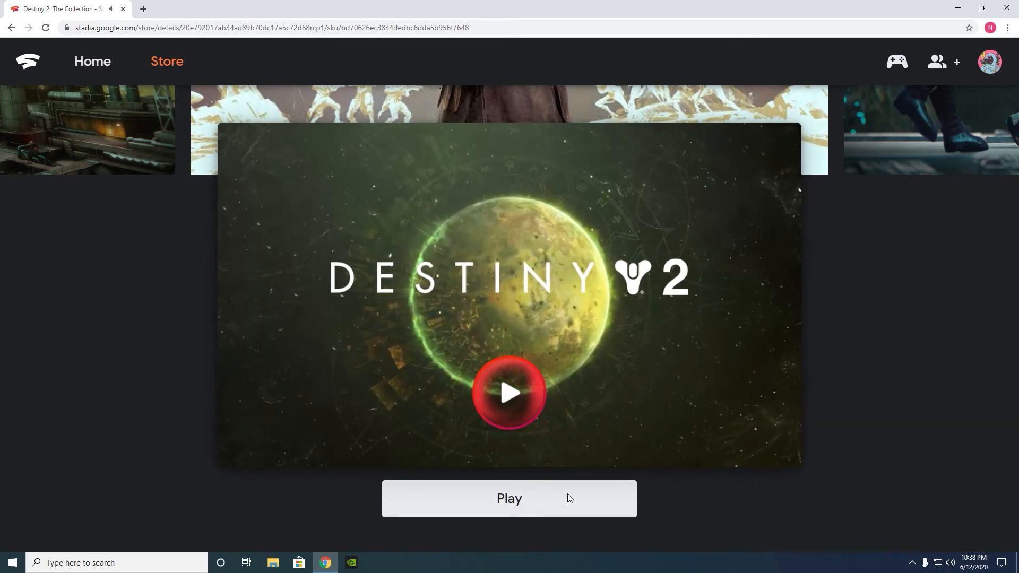
pyautogui.click(513, 389)
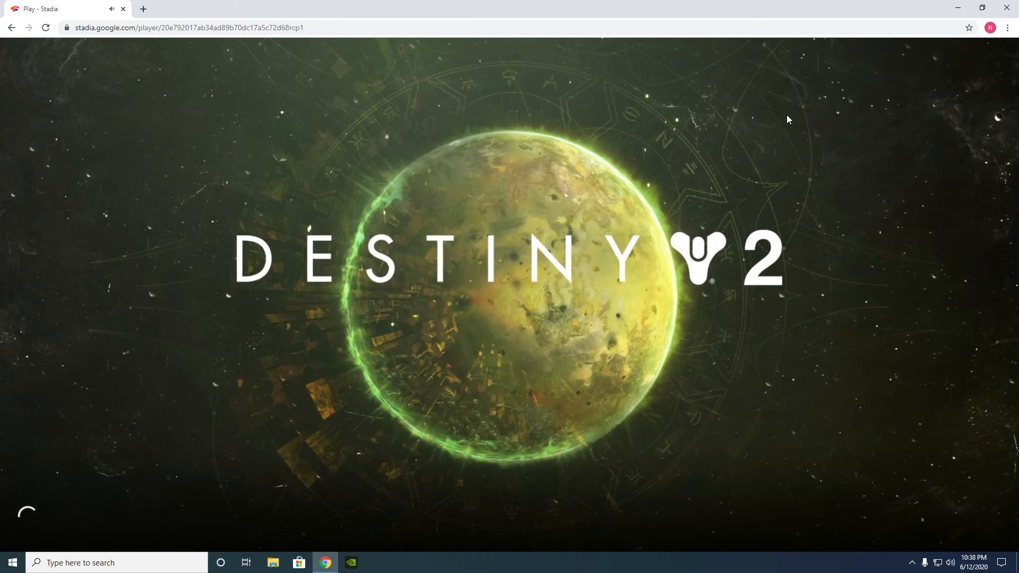
# Step: Run the Destiny 2 stream full screen with F11, view the Shift+Tab Stadia menu and return to the game
pyautogui.press('F11')
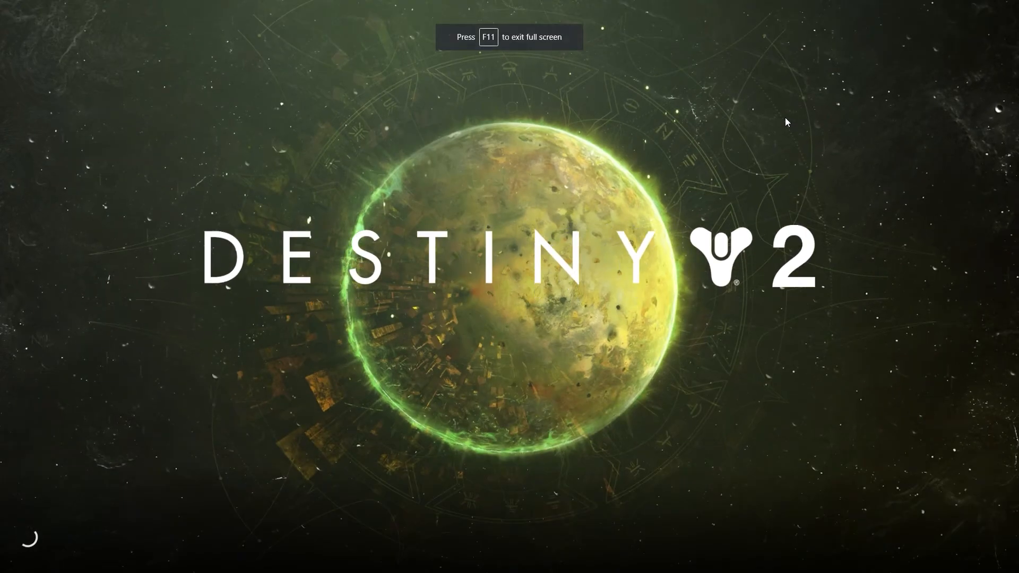
pyautogui.hotkey('shift', 'Tab')
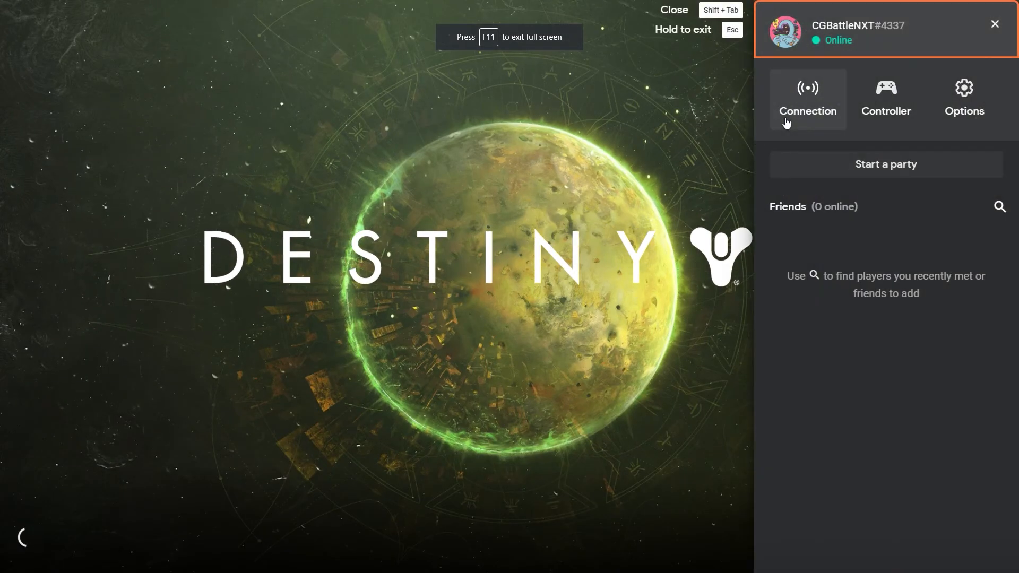
pyautogui.press('Return')
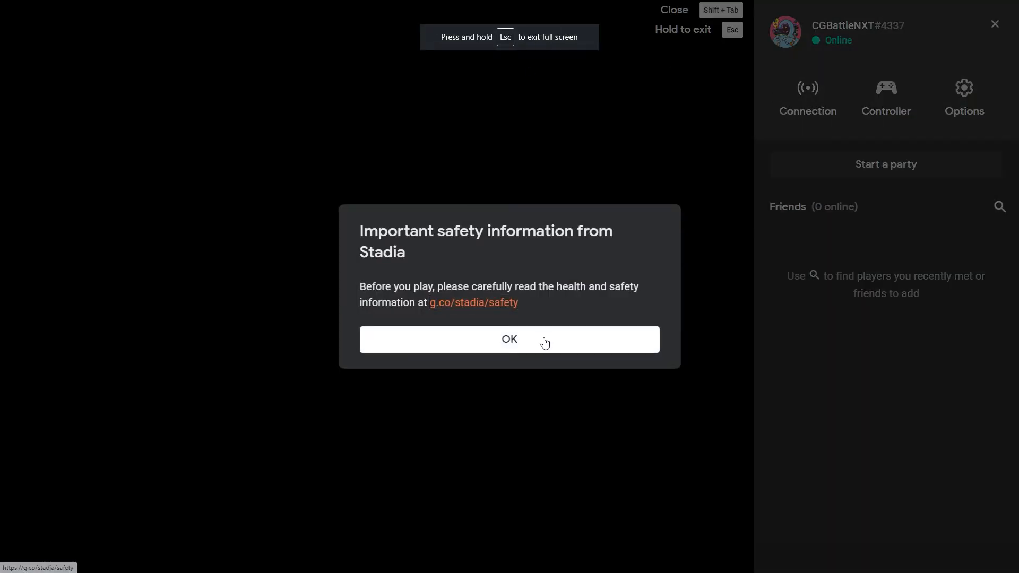